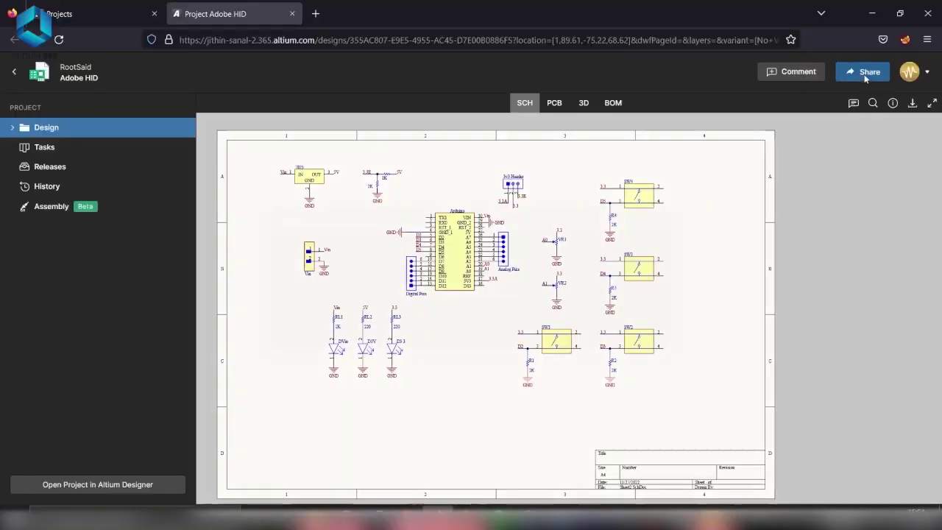
- Add a colleague's e-mail address as a share recipient for the Adobe HID project
click(865, 72)
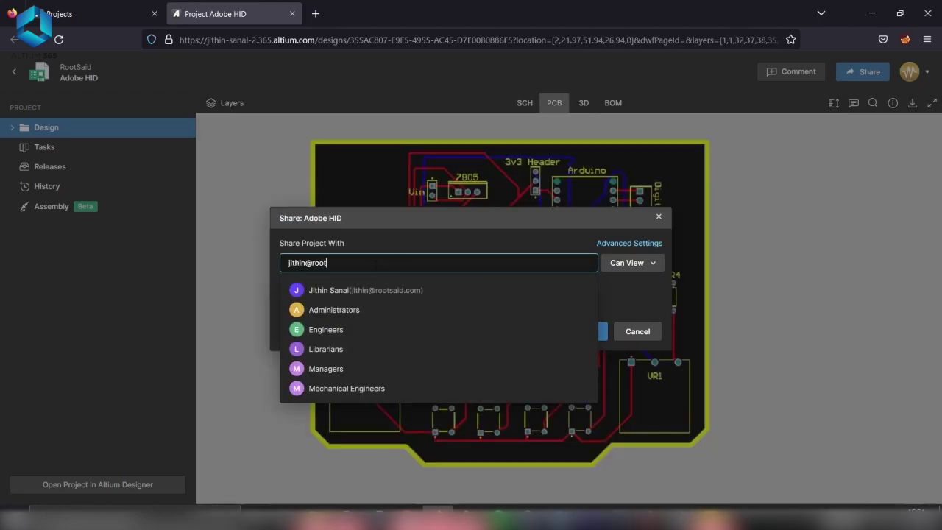
key(Return)
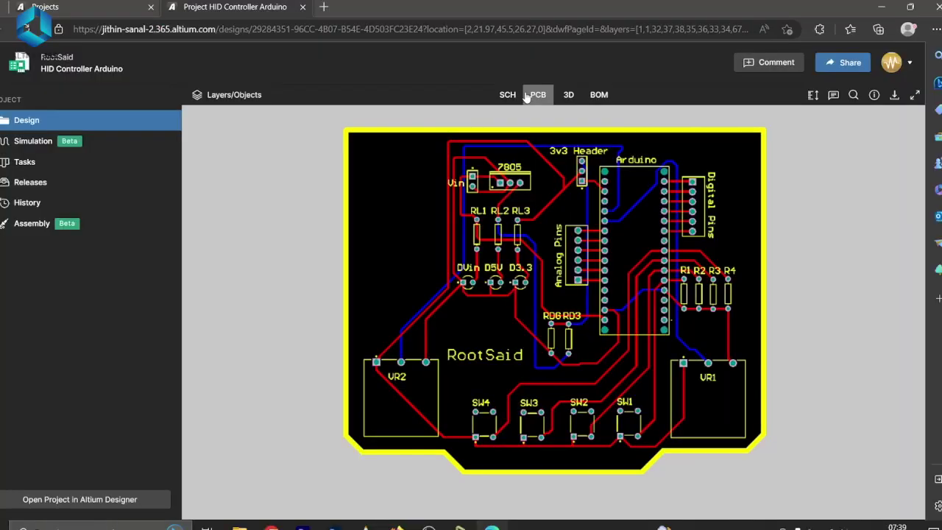
- View the HID Controller Arduino board as a 3D model, then its bill of materials
click(568, 95)
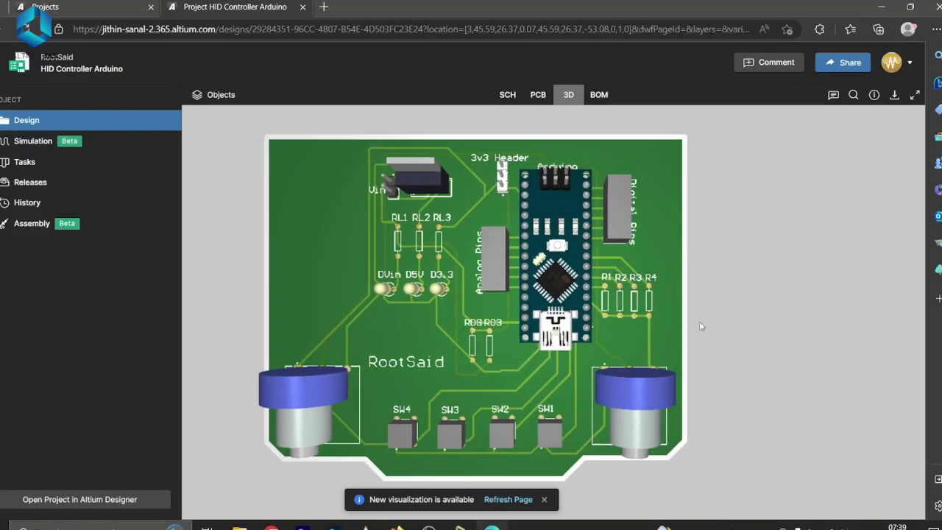
click(599, 94)
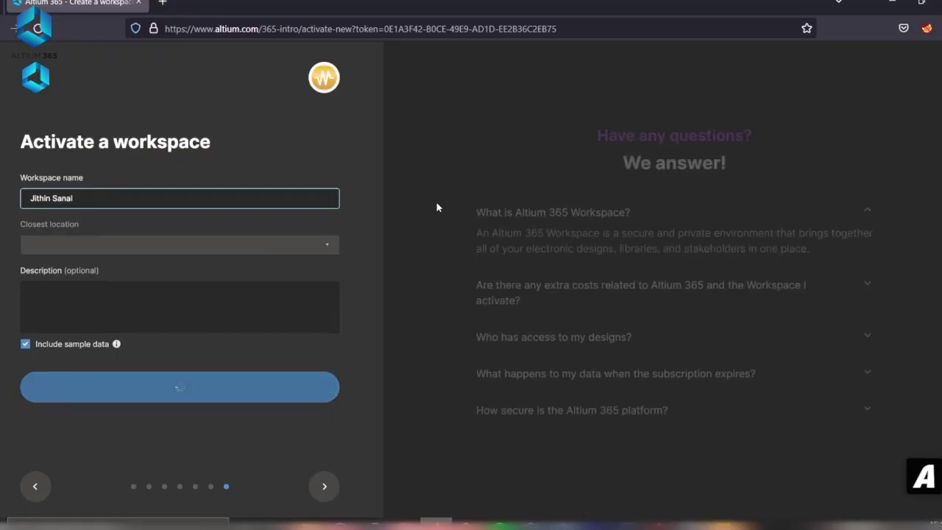
- Open the My Workspaces list from the Not Connected button to reveal the RootSaid workspace
click(125, 307)
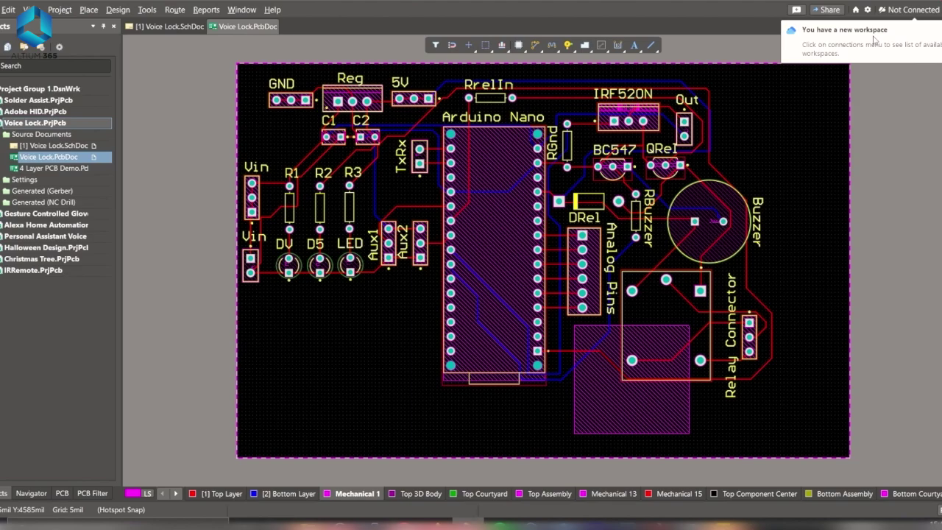
click(913, 12)
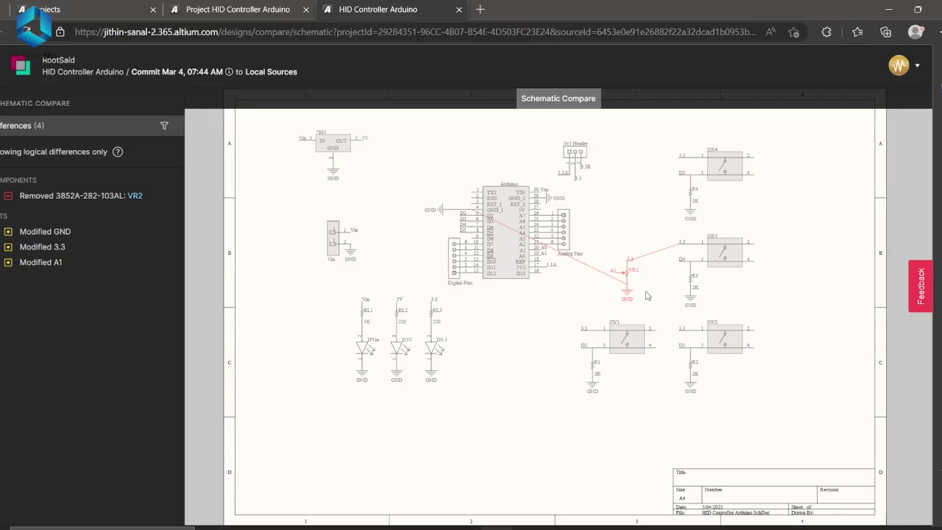
scroll(567, 243, up, 5)
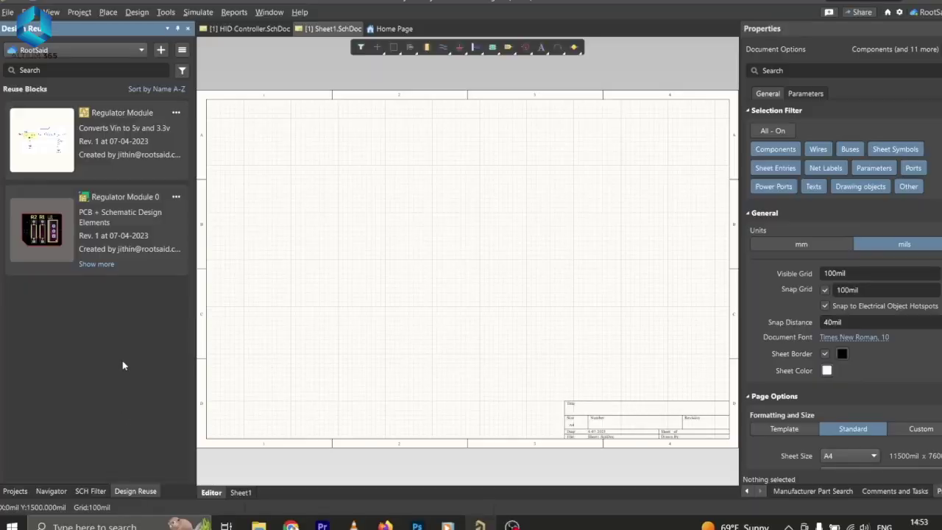
- Preview the Regulator Module 0 reuse block's schematic and pick it up for placement
mouse_move(48, 225)
click(23, 254)
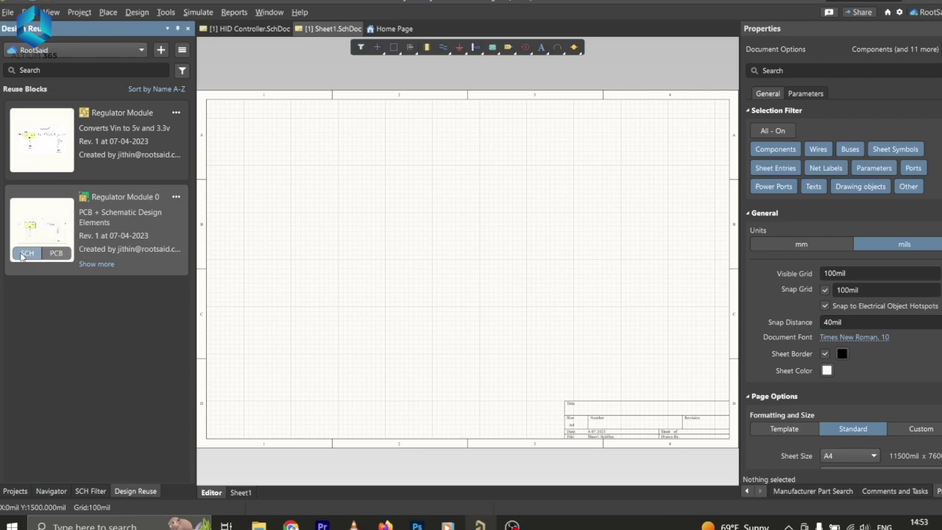
right_click(124, 222)
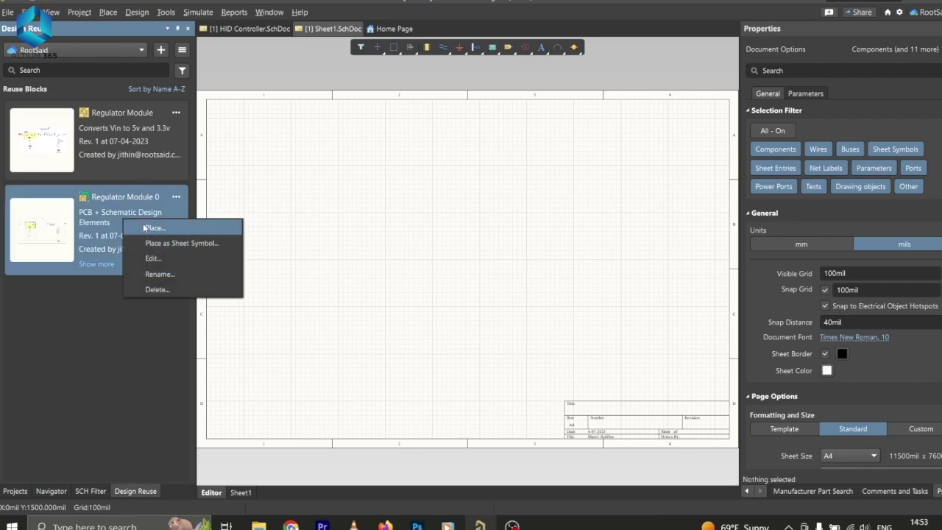
click(149, 228)
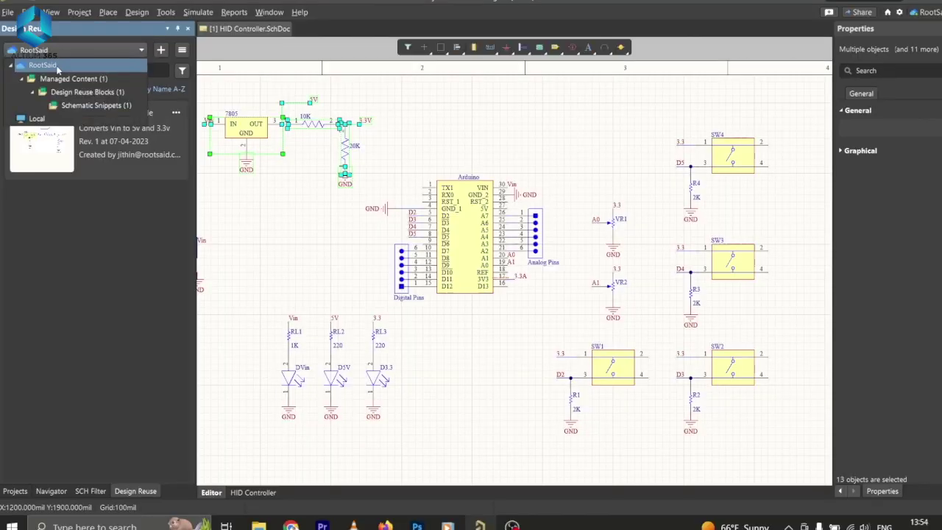
click(48, 89)
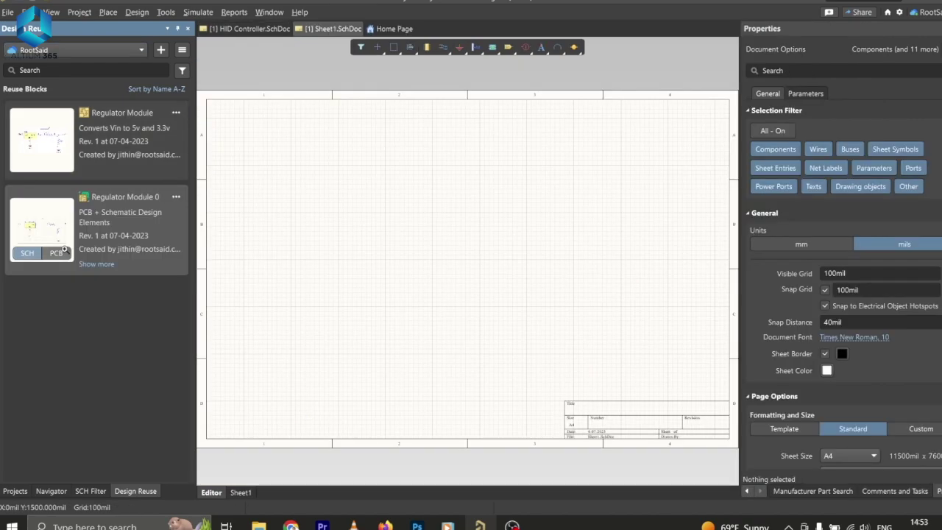
right_click(123, 220)
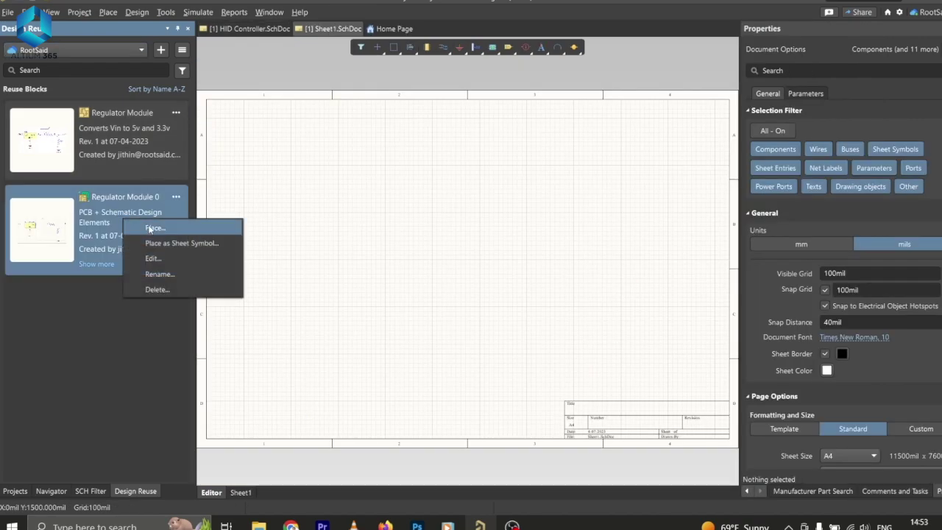
click(151, 229)
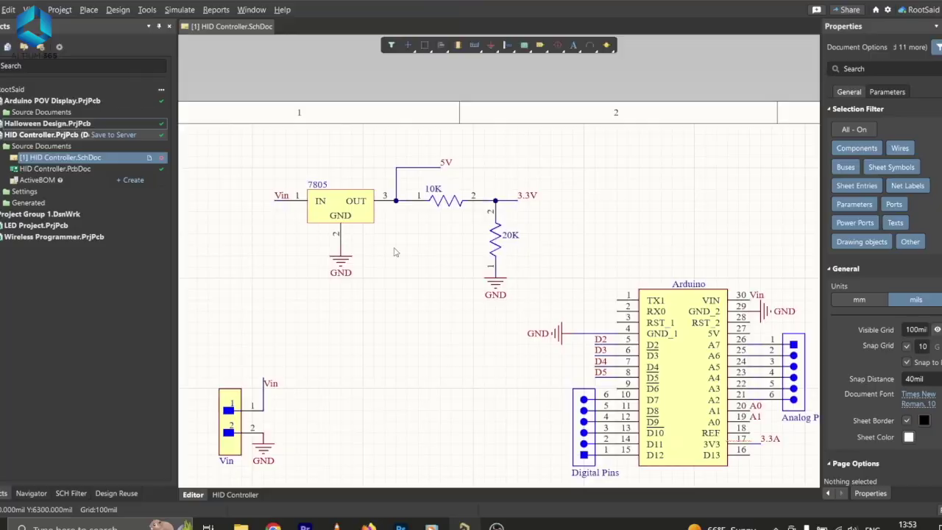
- Create a Regulator Module snippet from the selected regulator circuit
click(565, 337)
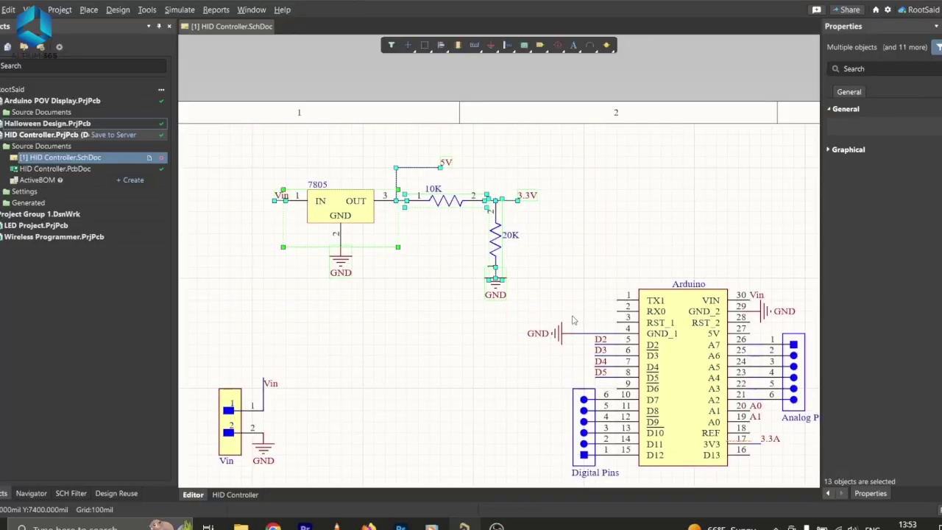
right_click(341, 208)
mouse_move(413, 349)
click(571, 350)
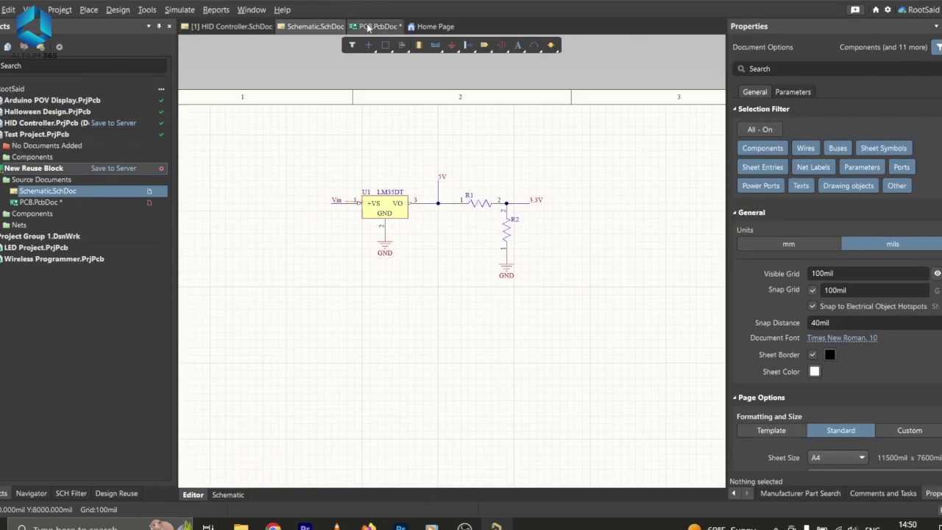
- Place the Regulator Module 0 reuse block onto the lower part of Sheet1
click(368, 27)
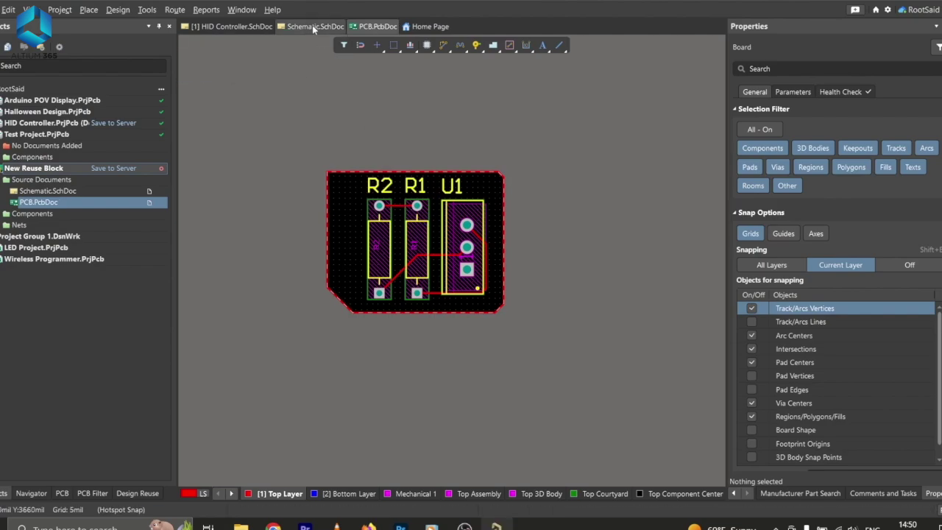
click(312, 26)
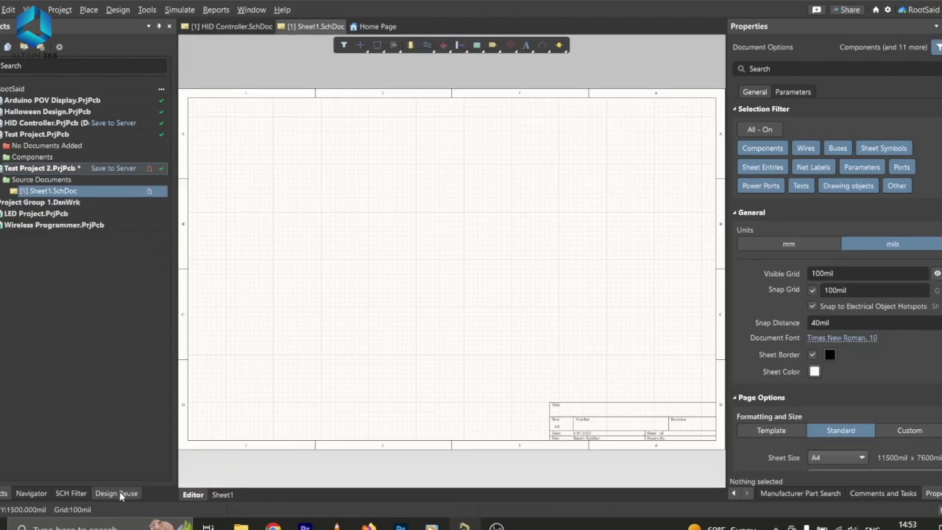
click(116, 493)
right_click(107, 220)
click(130, 228)
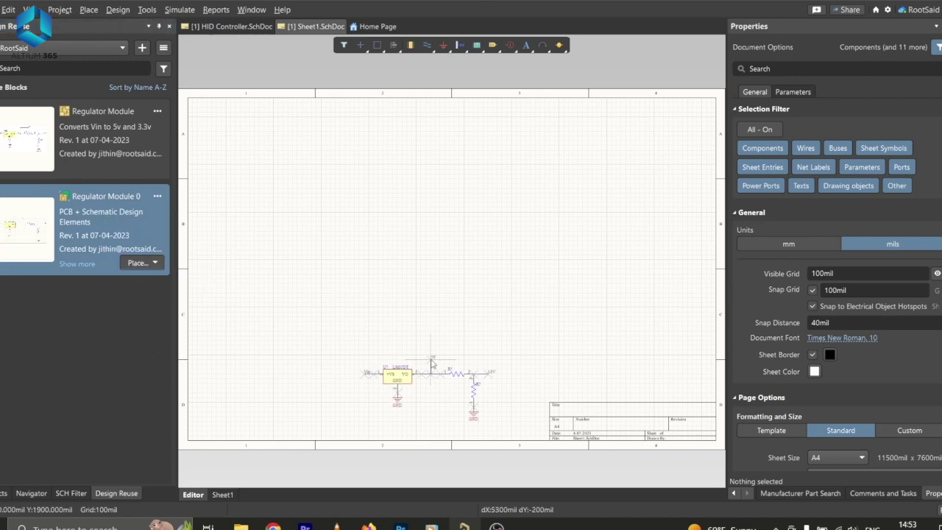
click(338, 210)
ctrl+scroll(338, 210, up, 4)
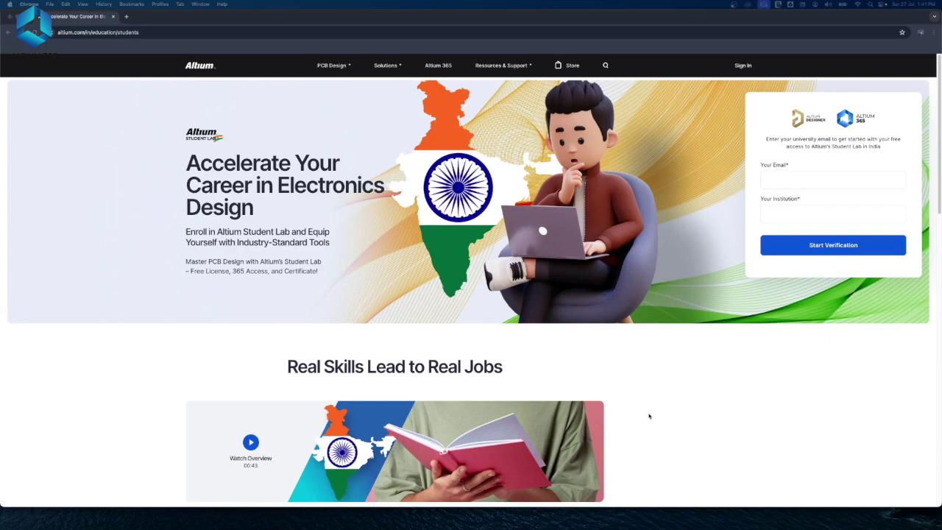
- Enter 'Kerala U' in the university field and submit it to begin student verification
scroll(649, 416, down, 5)
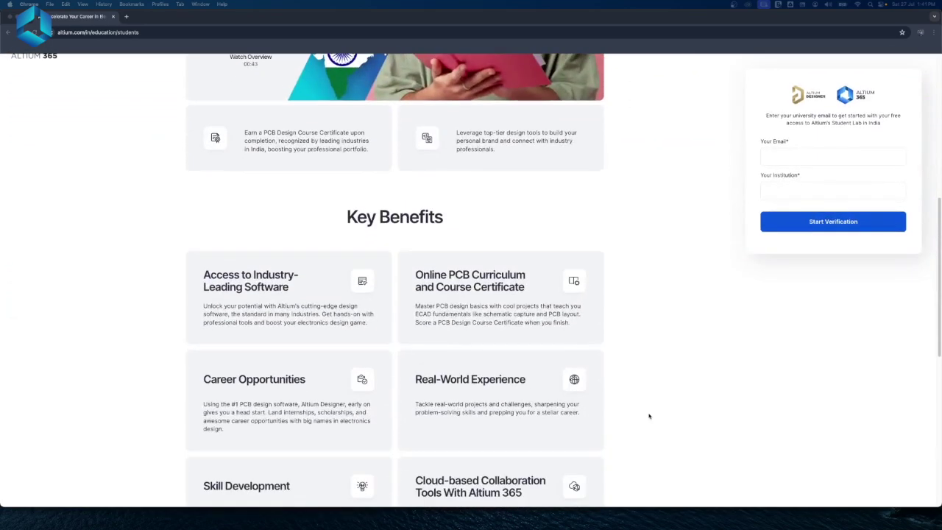
scroll(670, 402, down, 1)
click(797, 156)
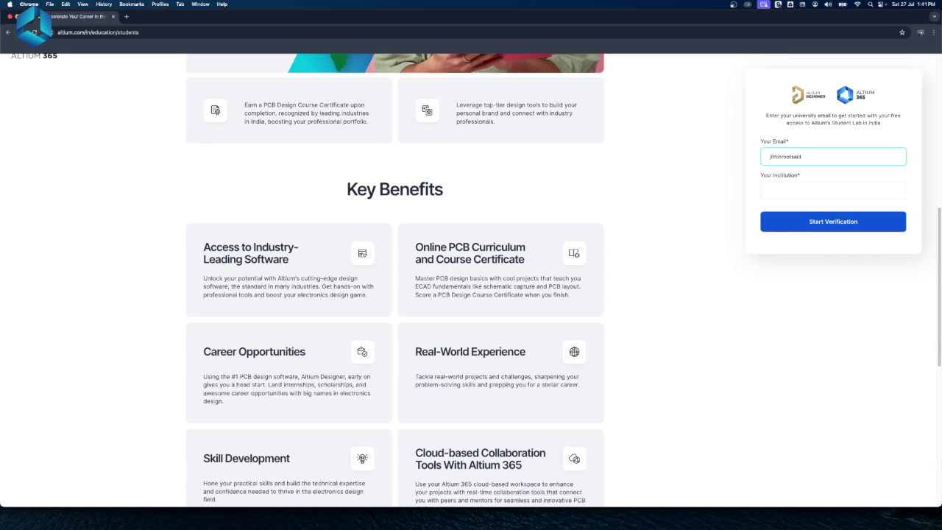
text(Kerala U)
scroll(395, 279, up, 3)
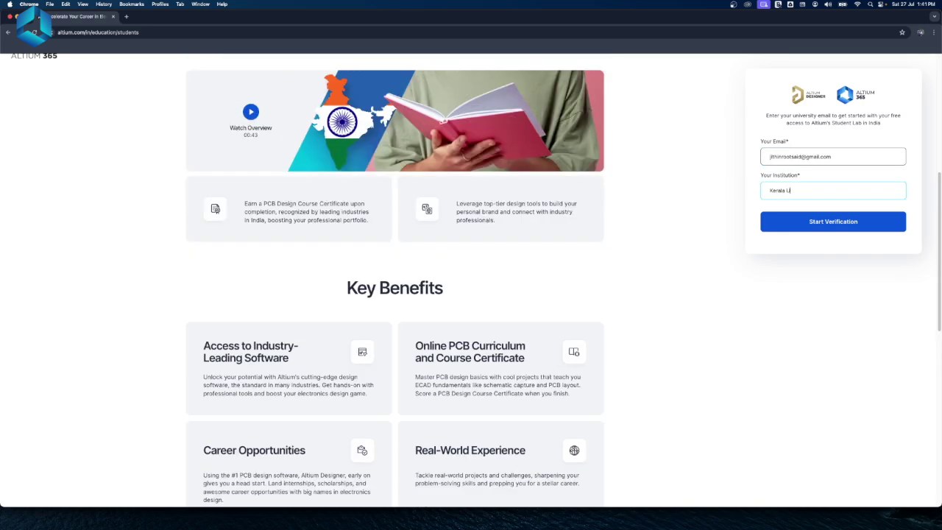
click(818, 222)
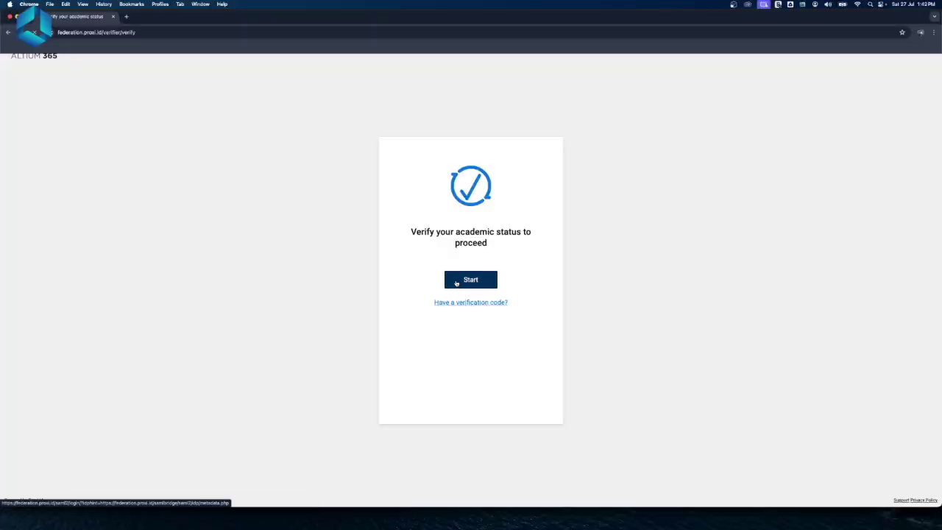
- Sign in through an institution, choosing University of Kerala from the search results
click(457, 283)
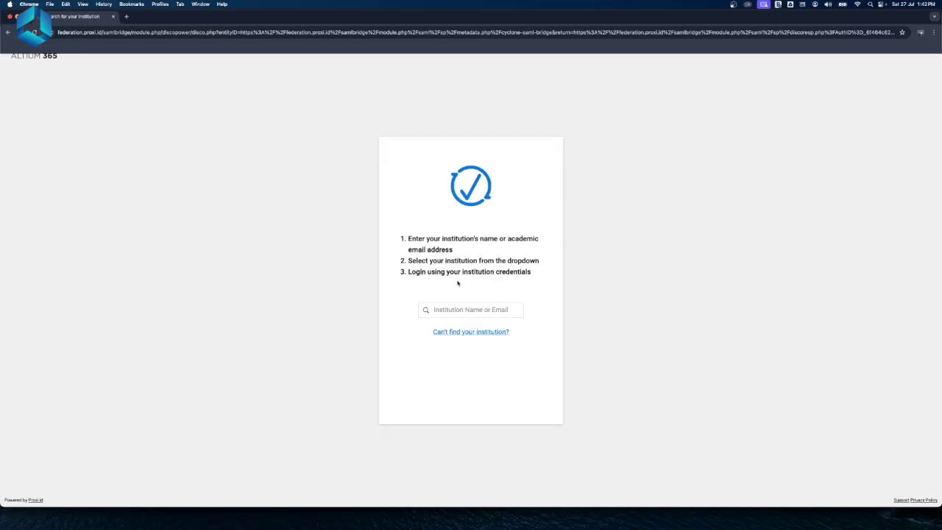
text(K)
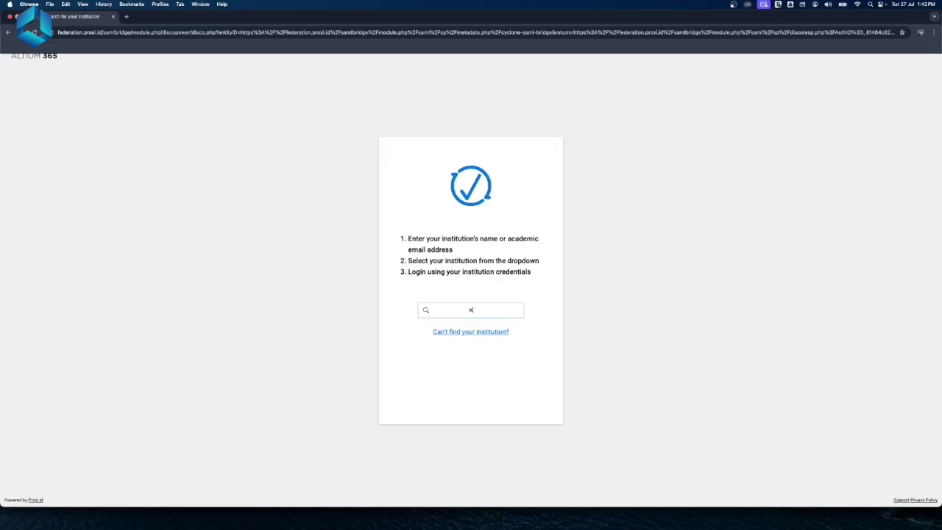
text(erala)
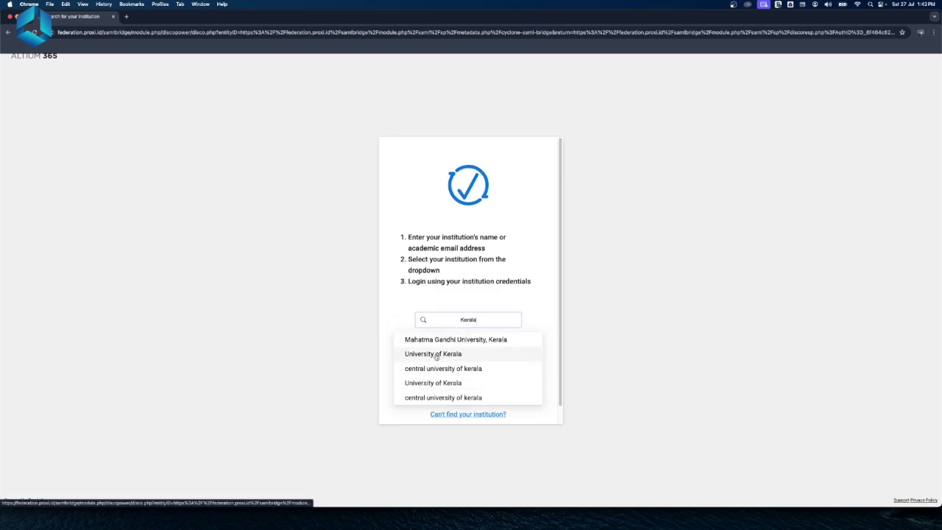
click(438, 354)
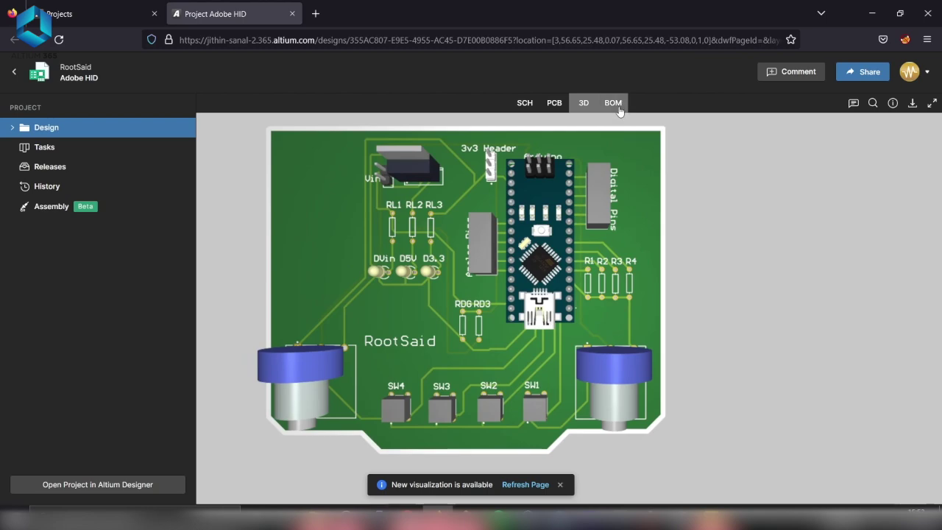
- Search manufacturer parts for atmega328, then open the Voice Lock.PcbDoc layout
click(615, 104)
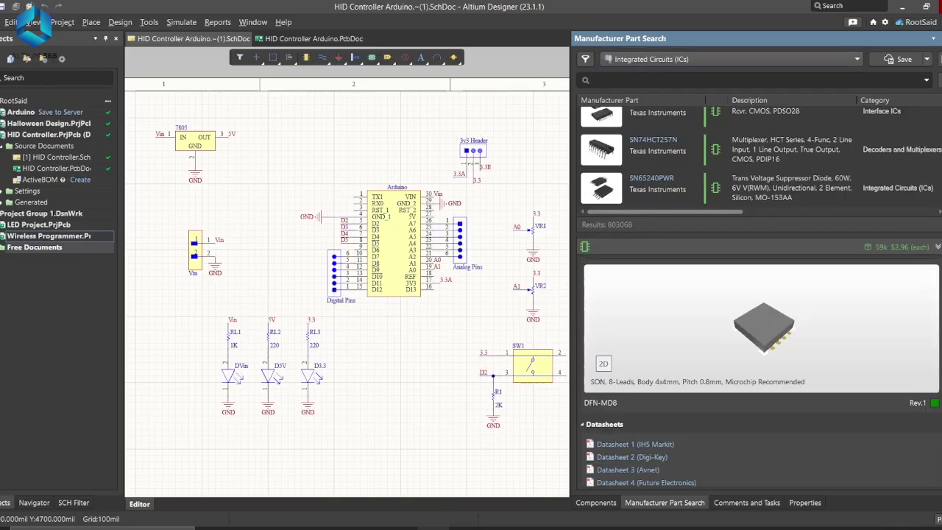
click(632, 78)
text(atmega328)
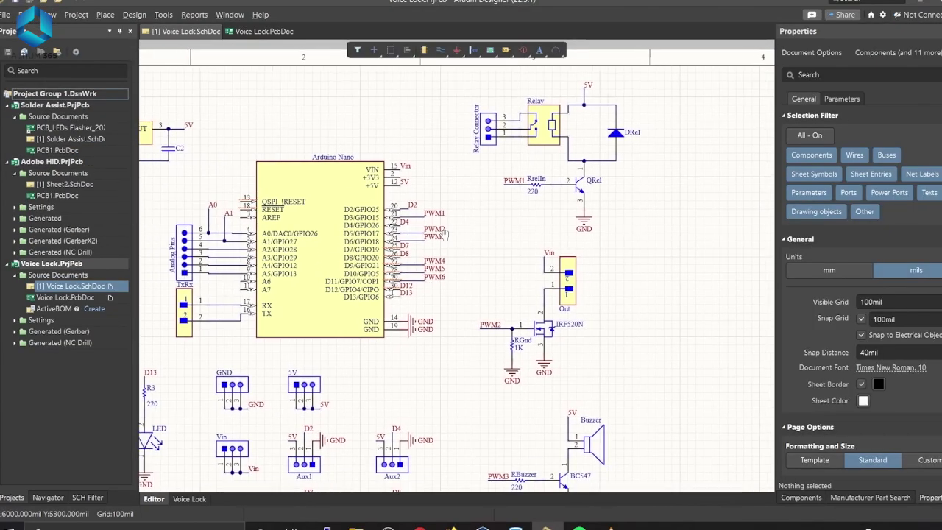
right_drag(445, 234, 532, 207)
click(263, 31)
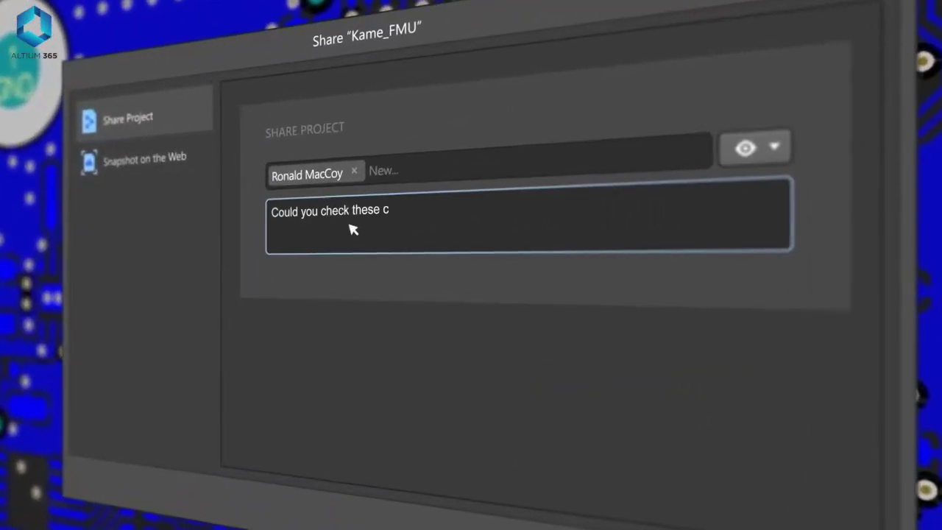
- Send the Kame_FMU share invitation and comment that the components' 3D models are outdated and need updating
click(612, 438)
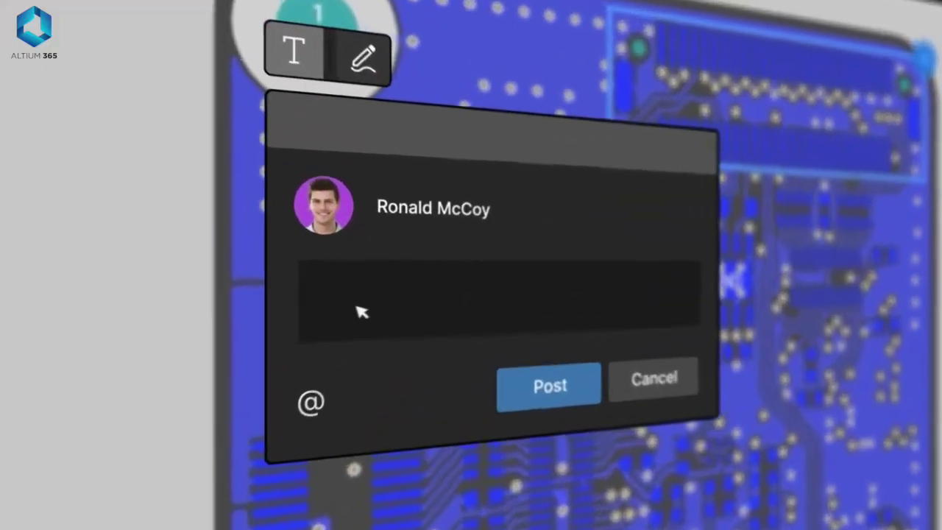
click(357, 311)
text(These components have an outrated 3D model. The schematic has changed, so update them to the new revi)
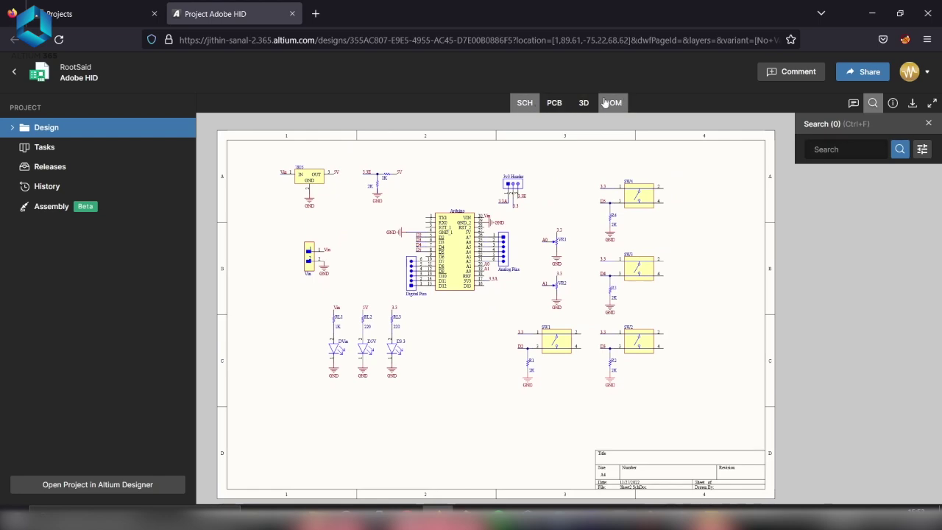
- Switch through the PCB, 3D and BOM views, then start entering a team member's e-mail
click(554, 103)
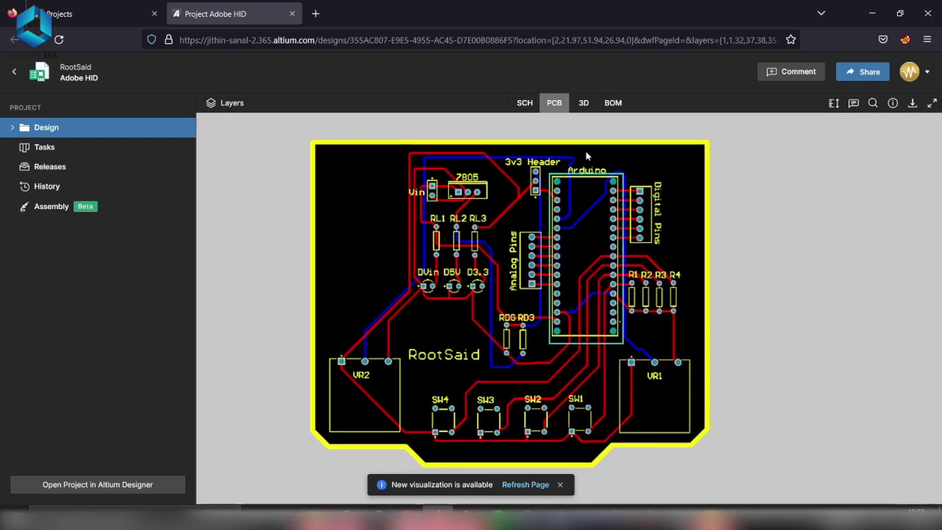
click(584, 103)
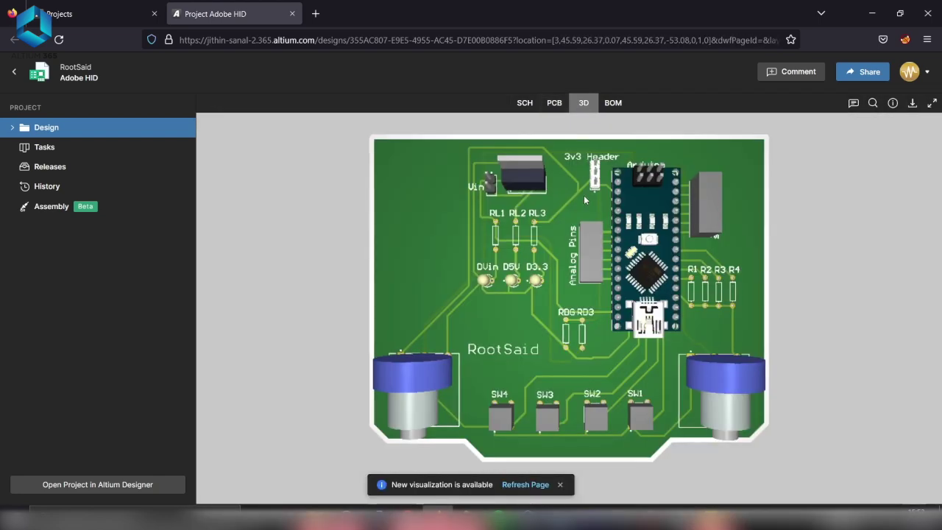
click(614, 104)
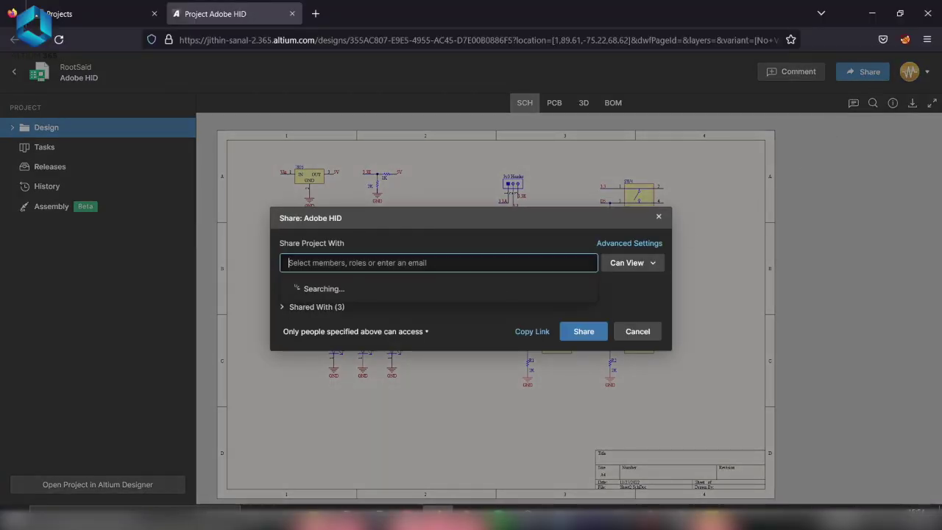
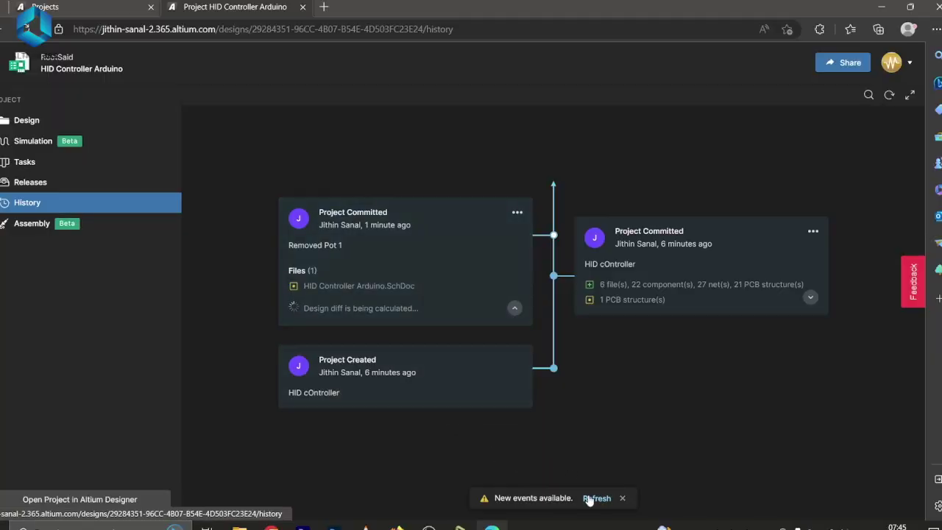
- Refresh the History page to load the new events
click(596, 498)
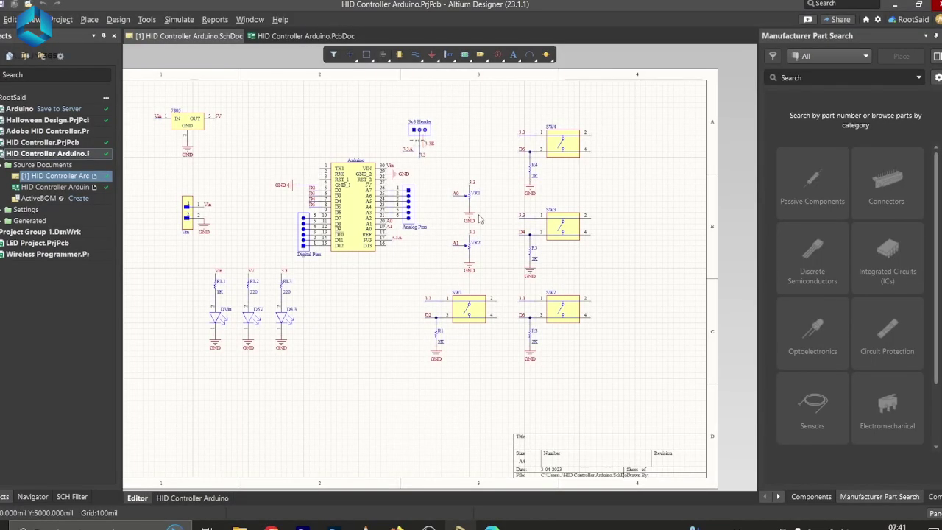
- Compare the HID Controller Arduino schematic with the latest commit via History & Version Control
ctrl+scroll(478, 218, up, 3)
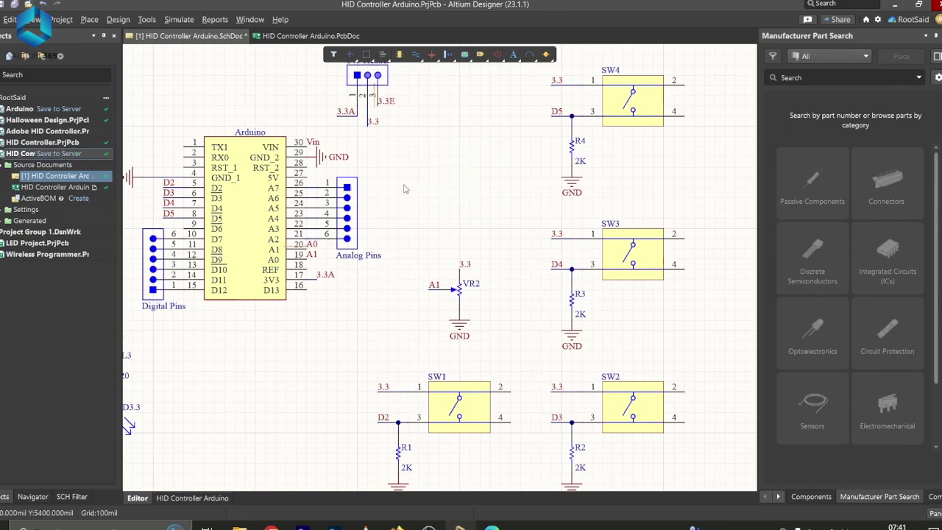
ctrl+scroll(403, 189, down, 3)
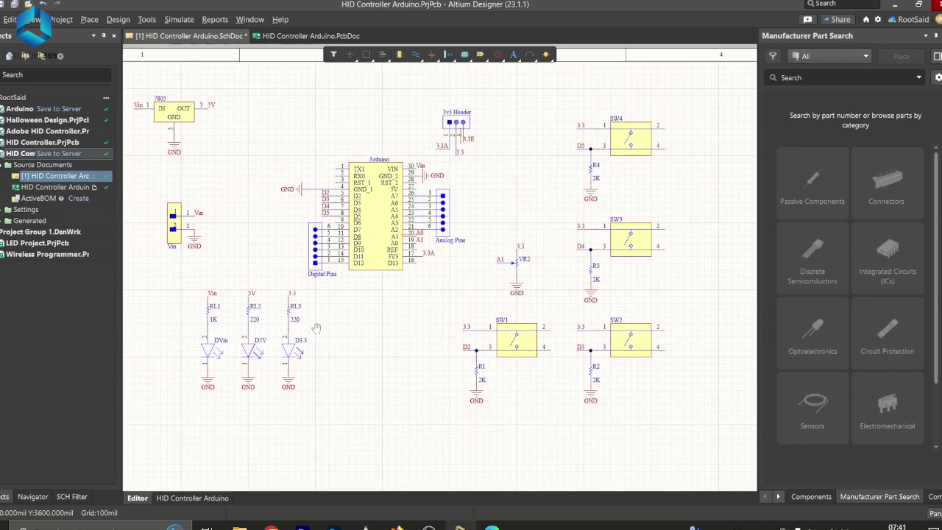
scroll(335, 292, up, 1)
right_drag(204, 192, 220, 196)
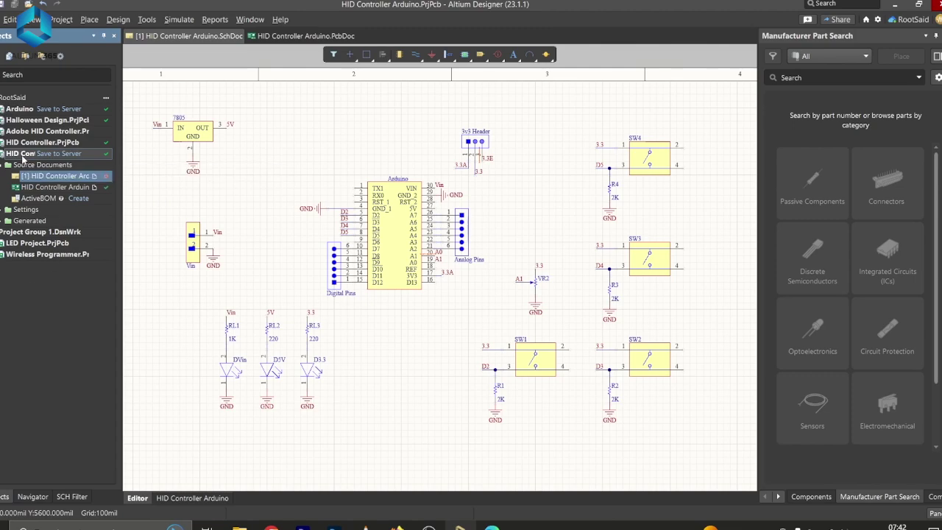
right_click(23, 157)
mouse_move(178, 340)
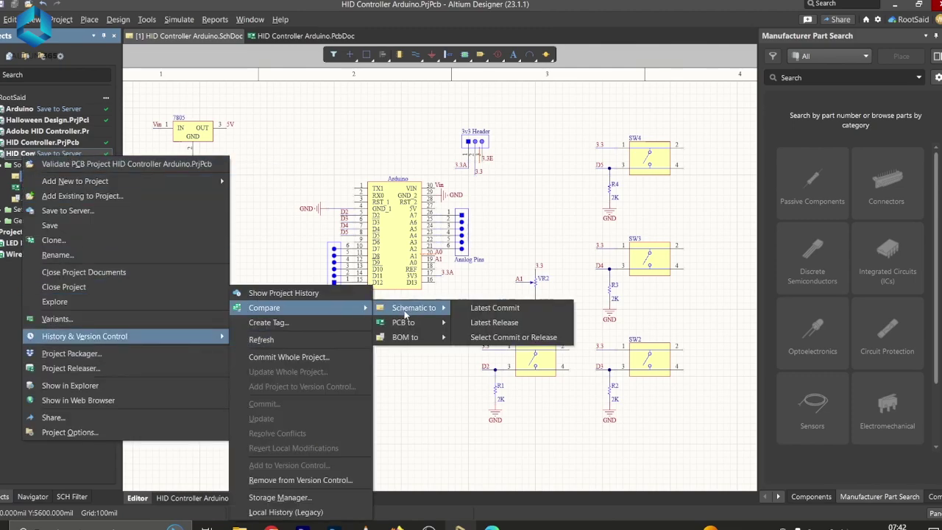
click(494, 307)
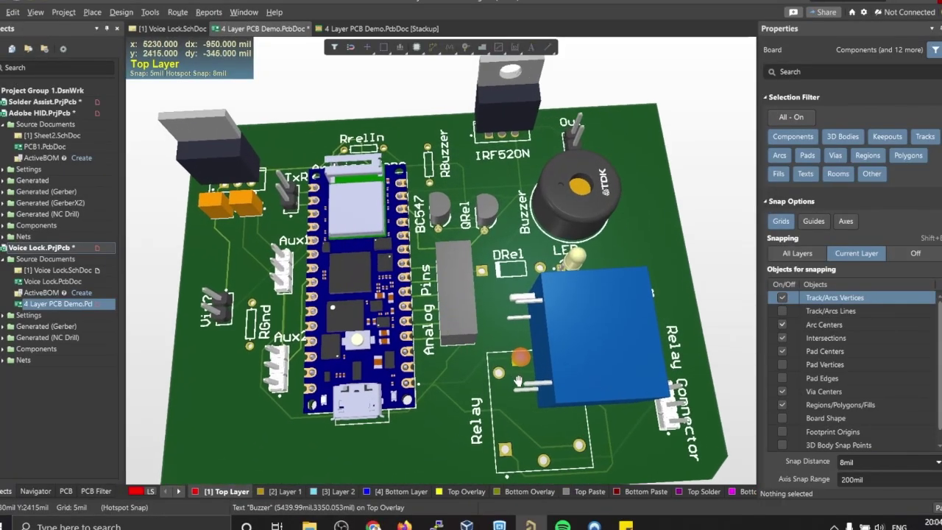
- Zoom around the partly routed 5V net on PCB1 and make Top Layer the active layer
ctrl+scroll(451, 245, down, 5)
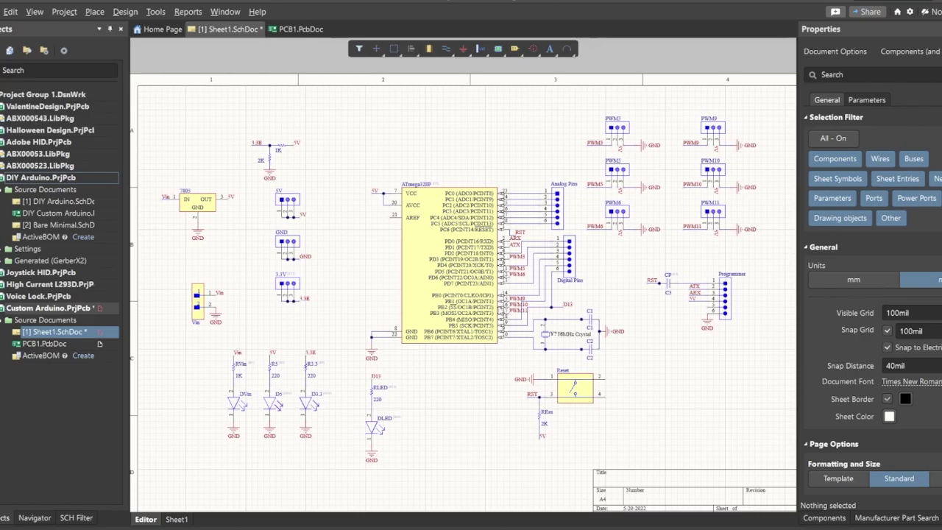
ctrl+scroll(463, 272, up, 3)
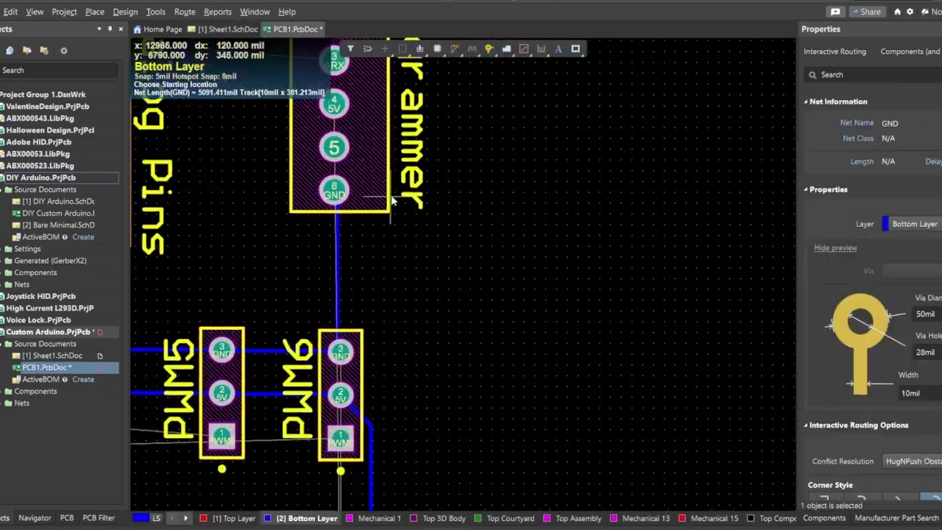
scroll(392, 200, down, 8)
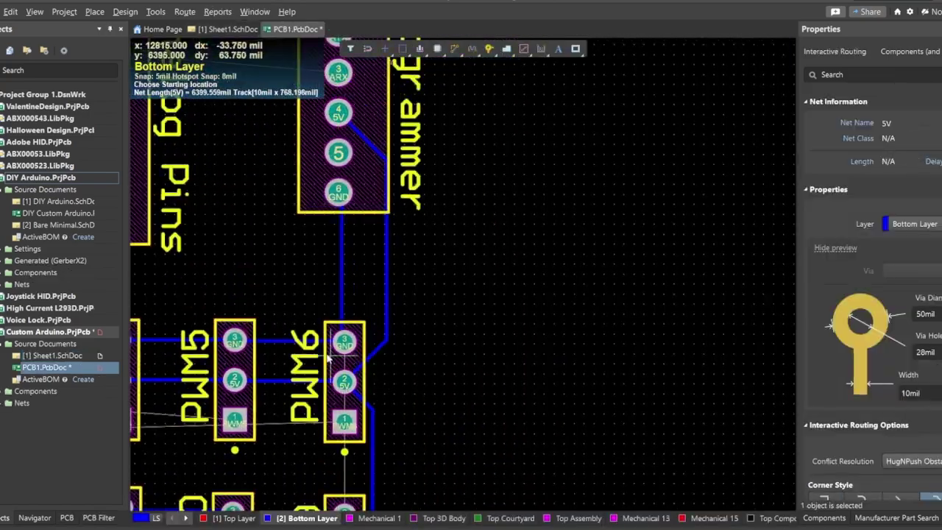
key(KP_Multiply)
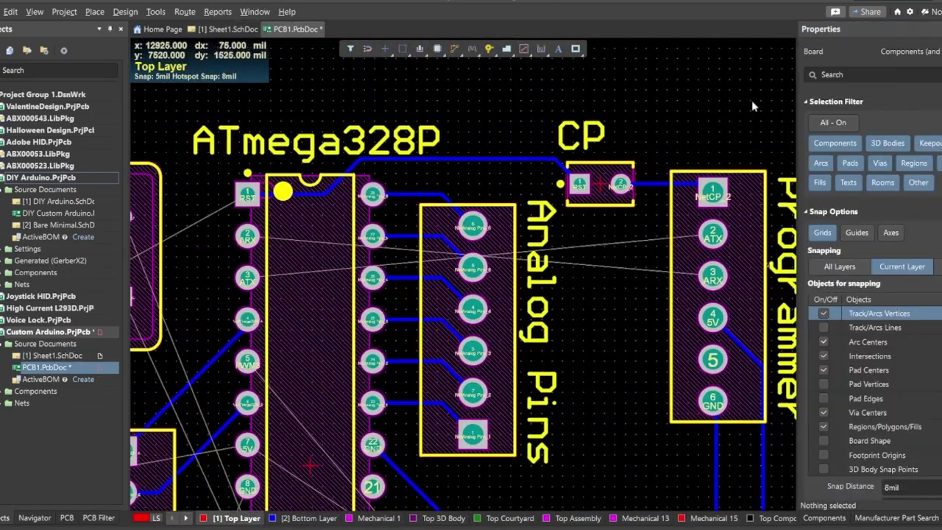